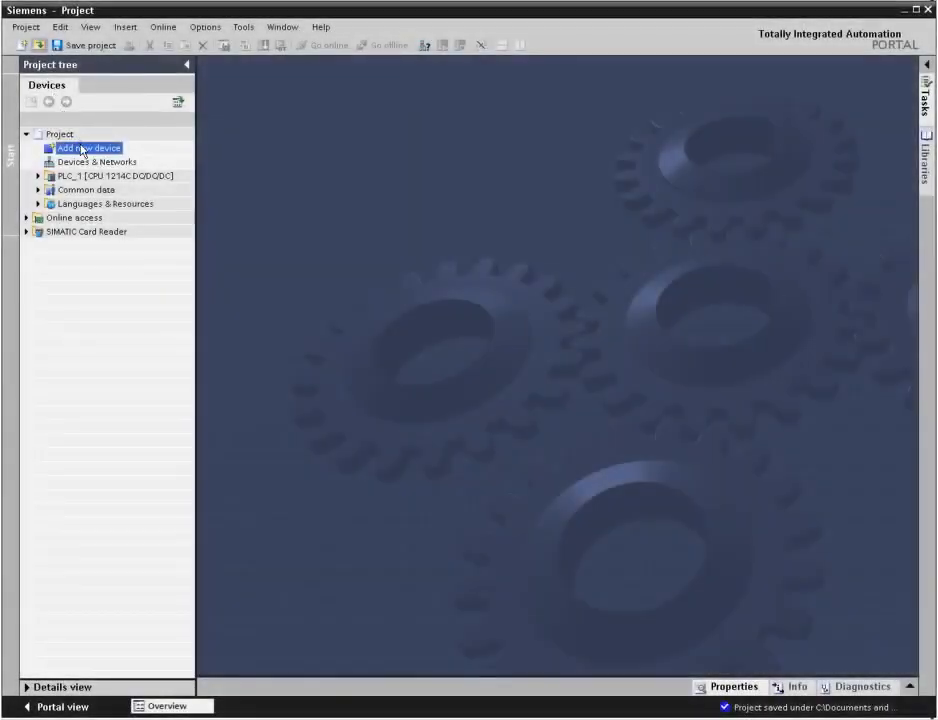
Step: Add a new SIMATIC HMI device, choosing the KTP600 PN from the 6" Basic Panels, with the device wizard enabled
double_click(82, 149)
left_click(254, 318)
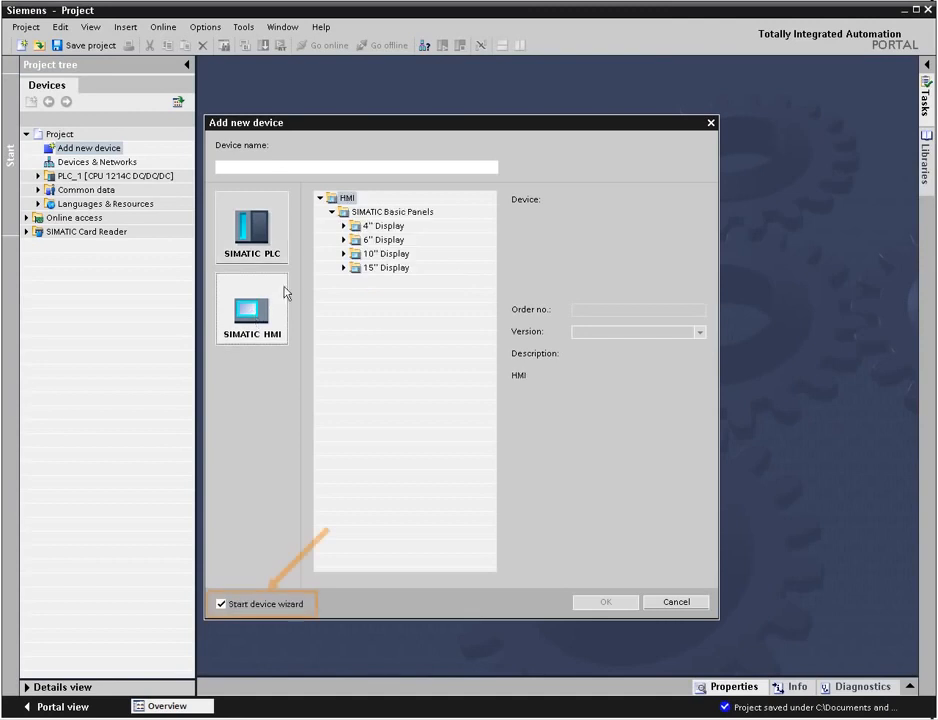
left_click(344, 240)
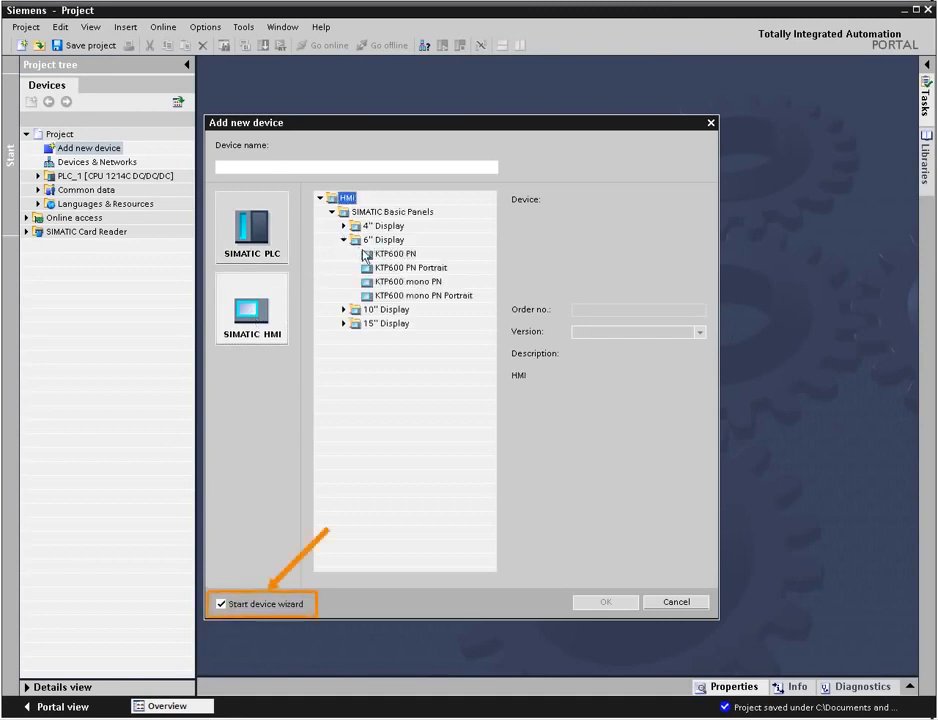
left_click(370, 257)
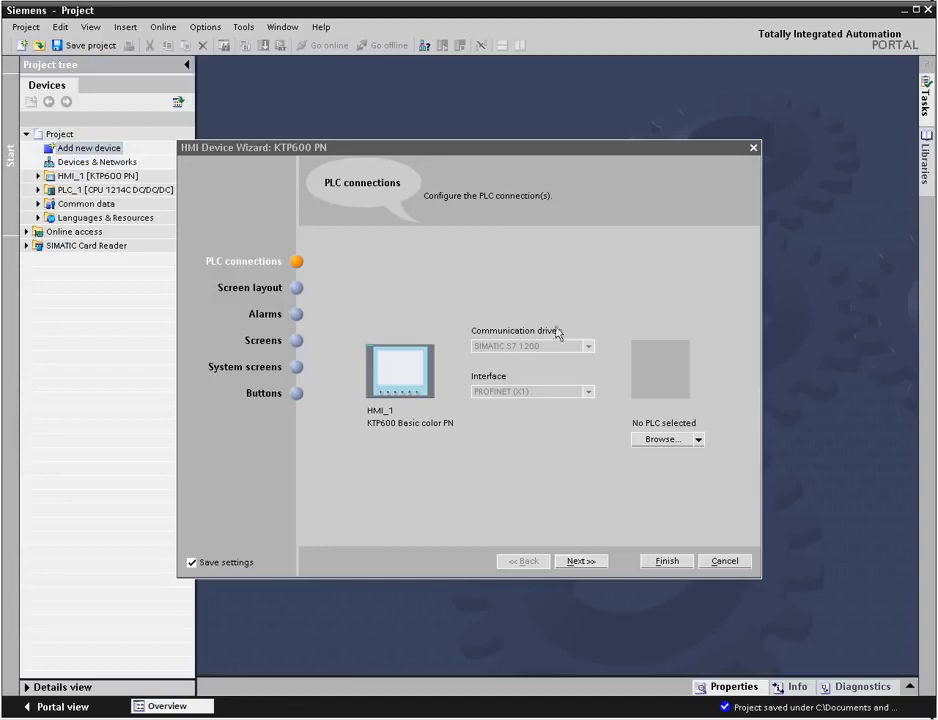
Step: Connect the HMI to PLC_1 as its PLC connection and continue to the screen layout
left_click(698, 439)
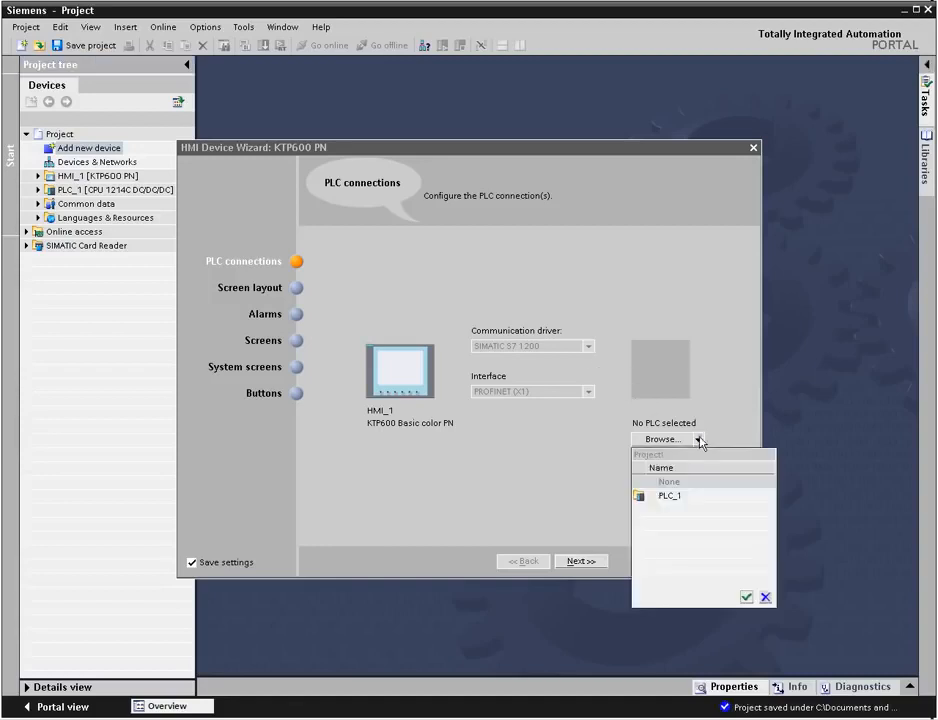
left_click(696, 497)
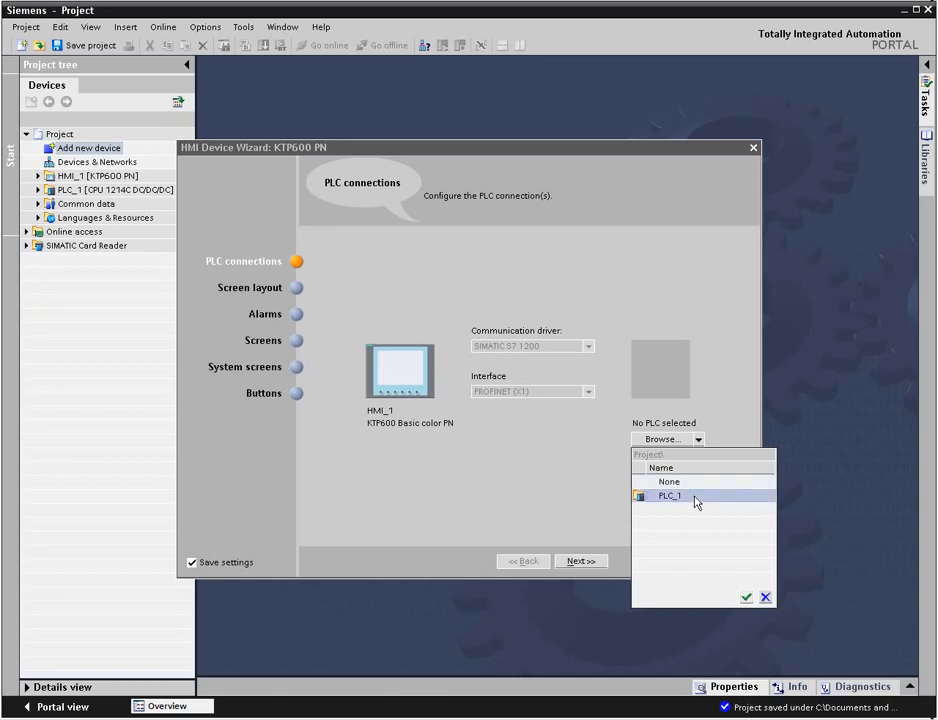
left_click(746, 598)
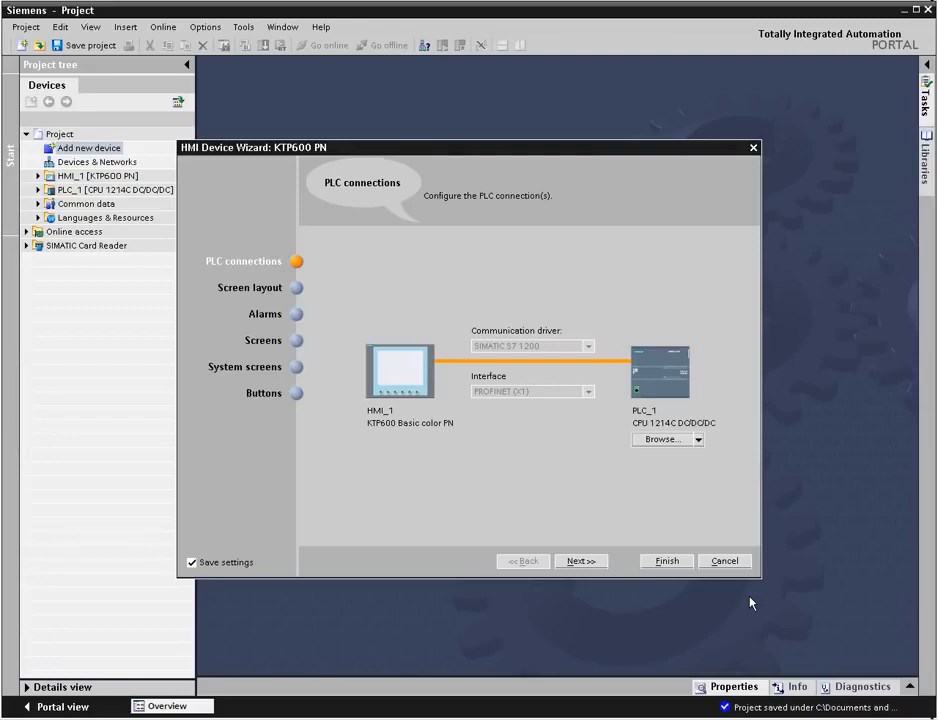
left_click(580, 561)
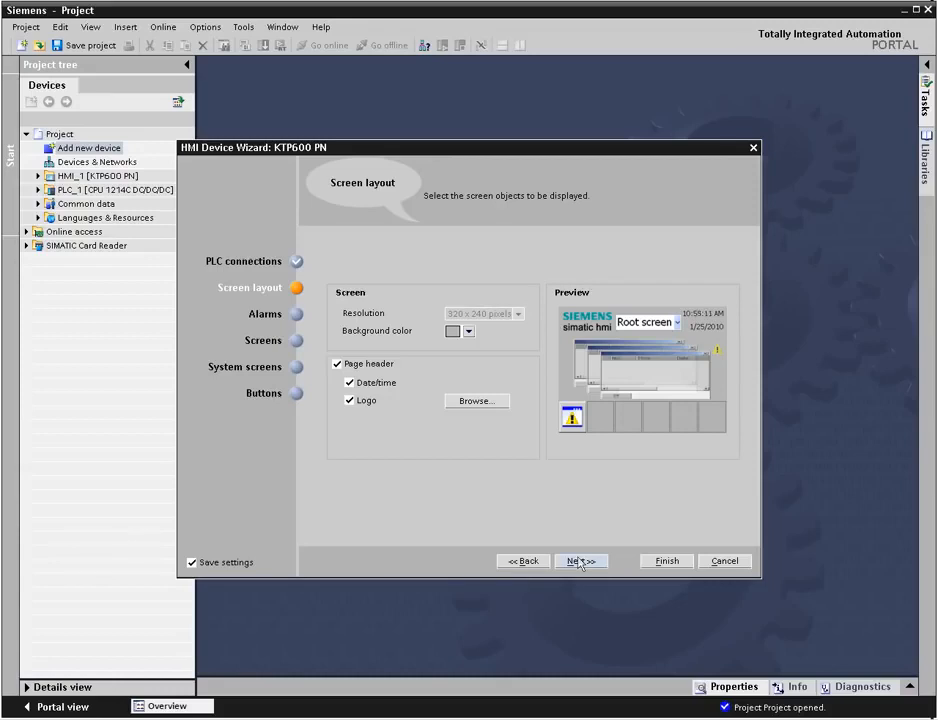
left_click(470, 331)
left_click(534, 383)
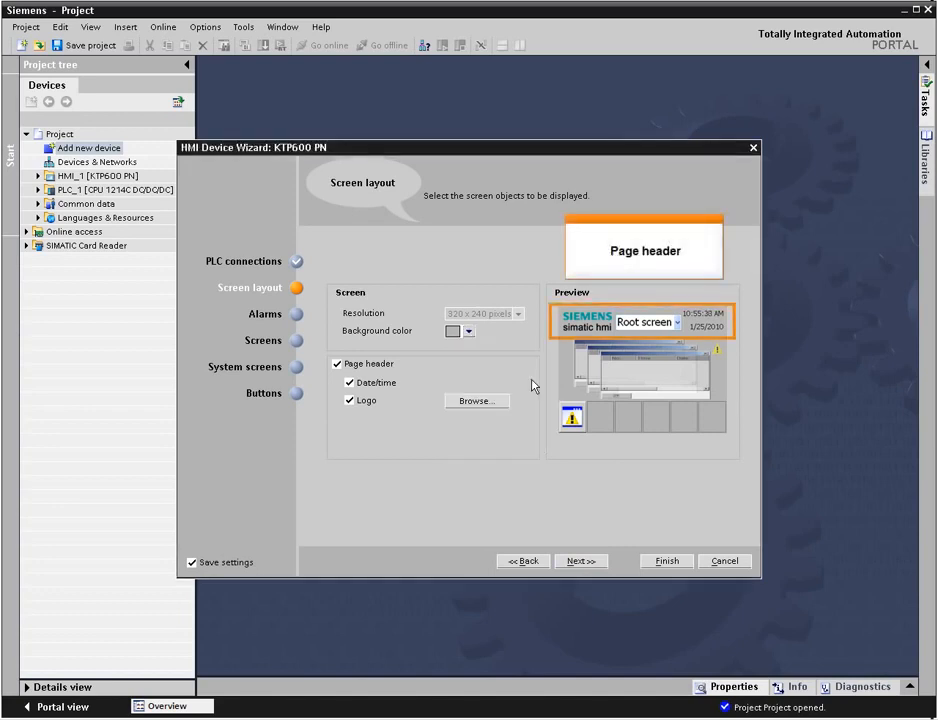
left_click(338, 366)
left_click(337, 366)
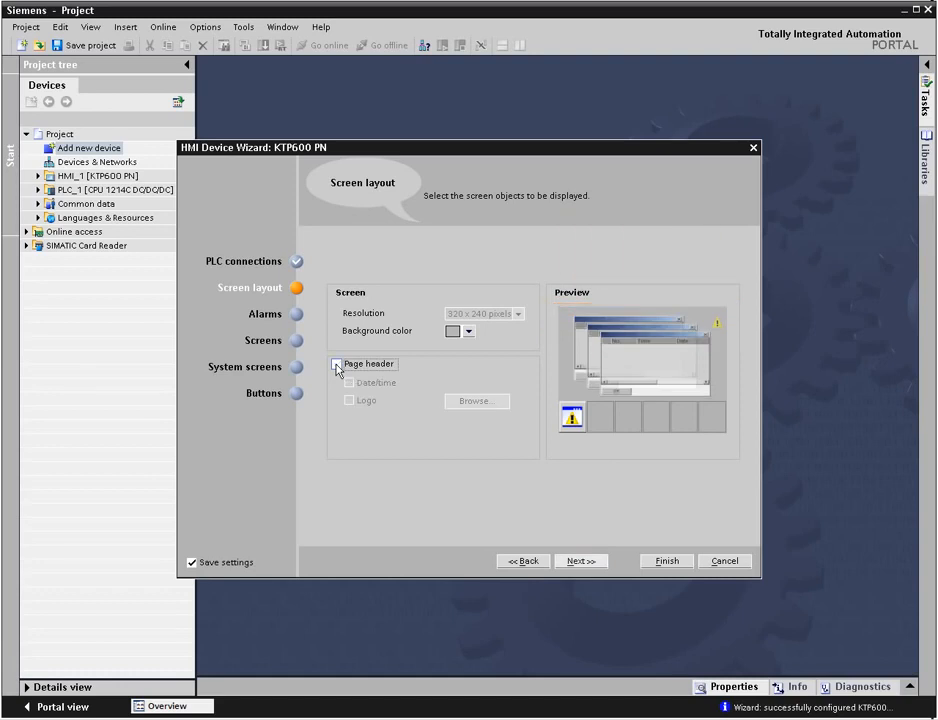
left_click(338, 366)
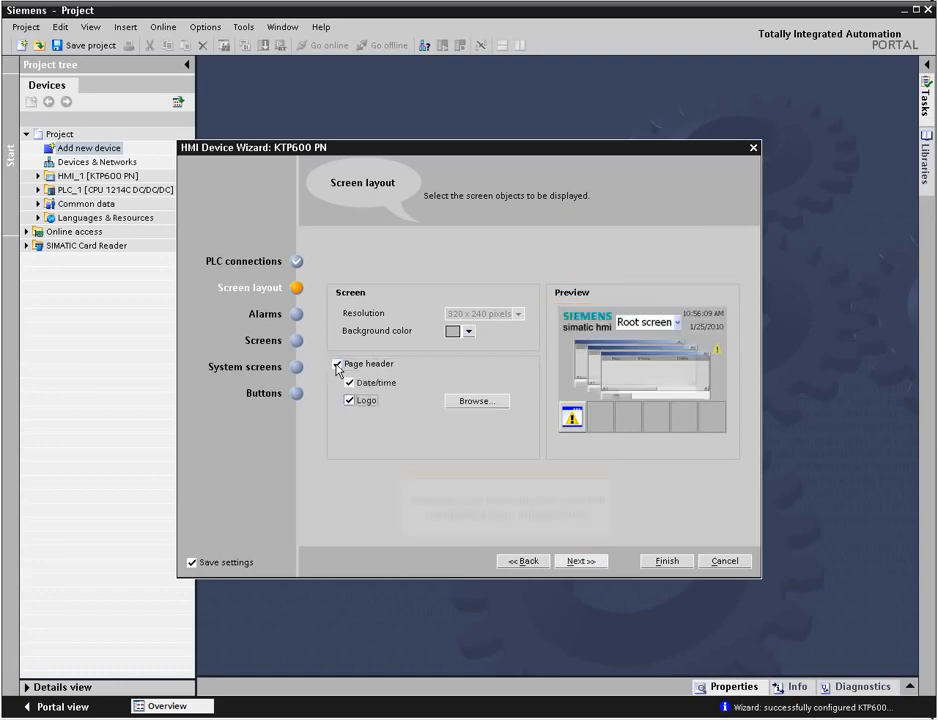
Step: Set the page header logo to an image from the Siemens Logotypes Petrol_Logo folder and continue to the alarms
left_click(473, 403)
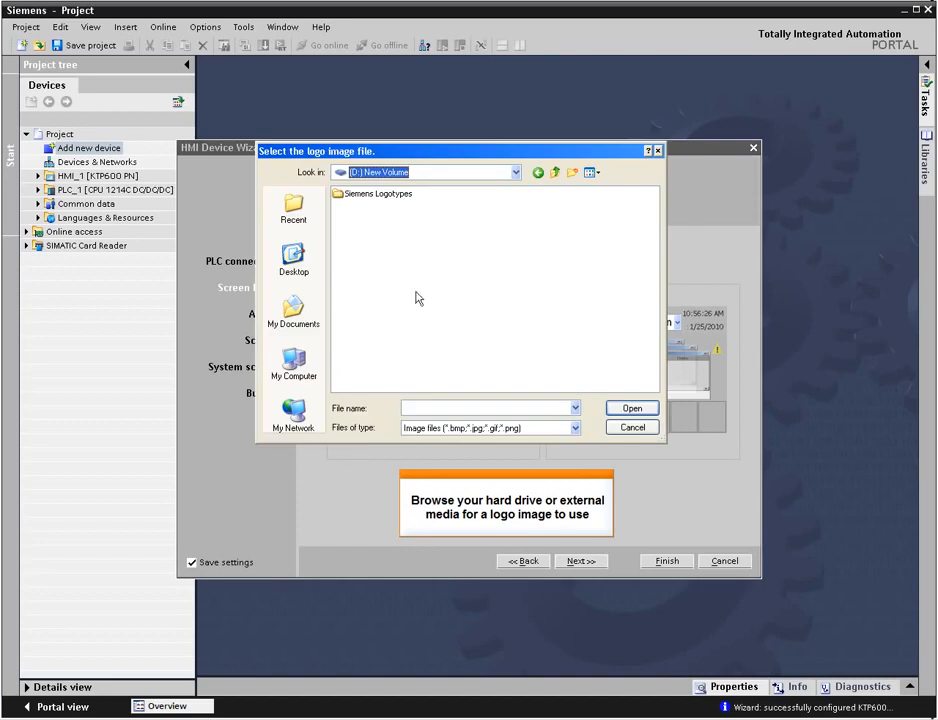
double_click(370, 195)
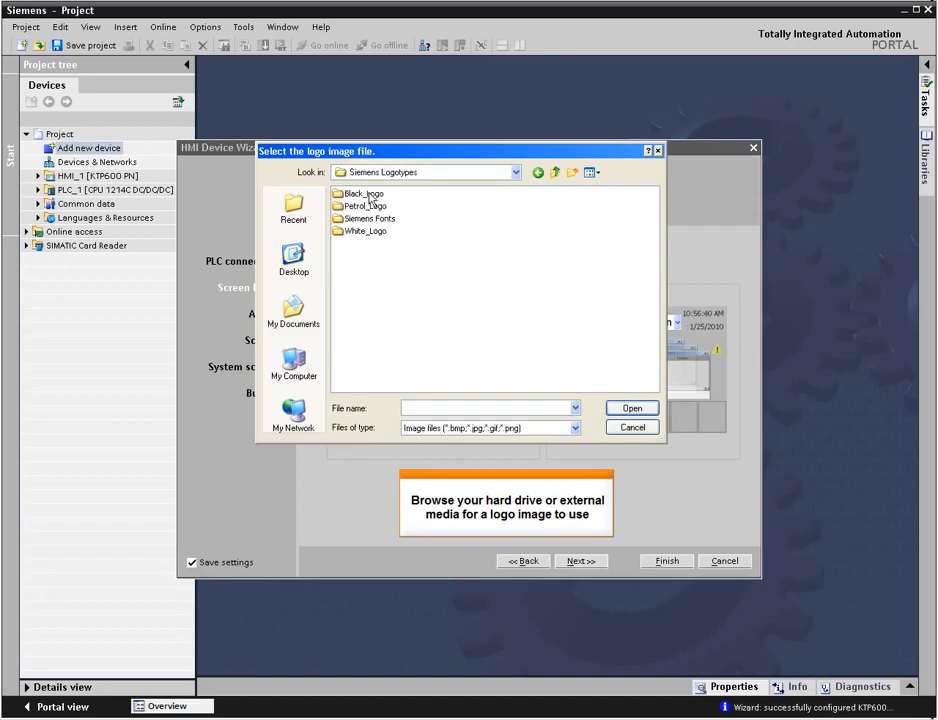
double_click(365, 206)
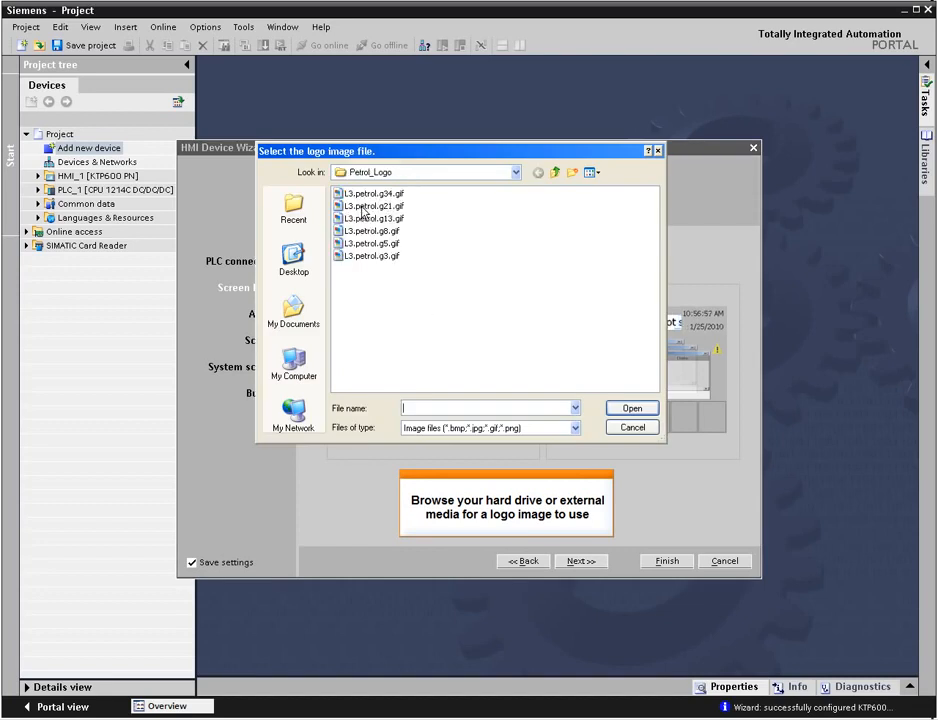
double_click(360, 201)
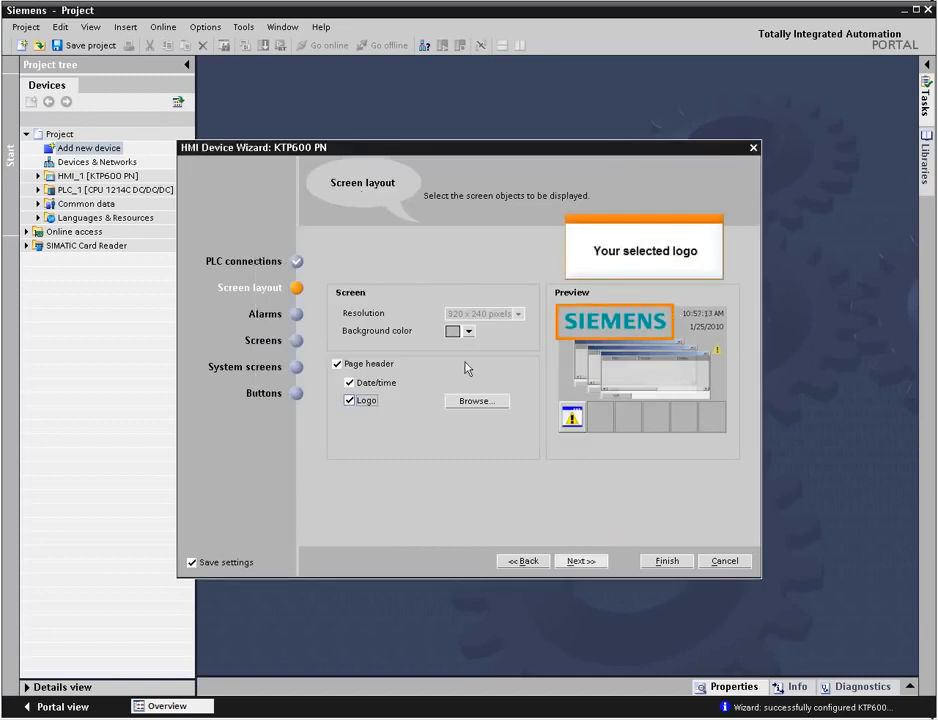
left_click(584, 563)
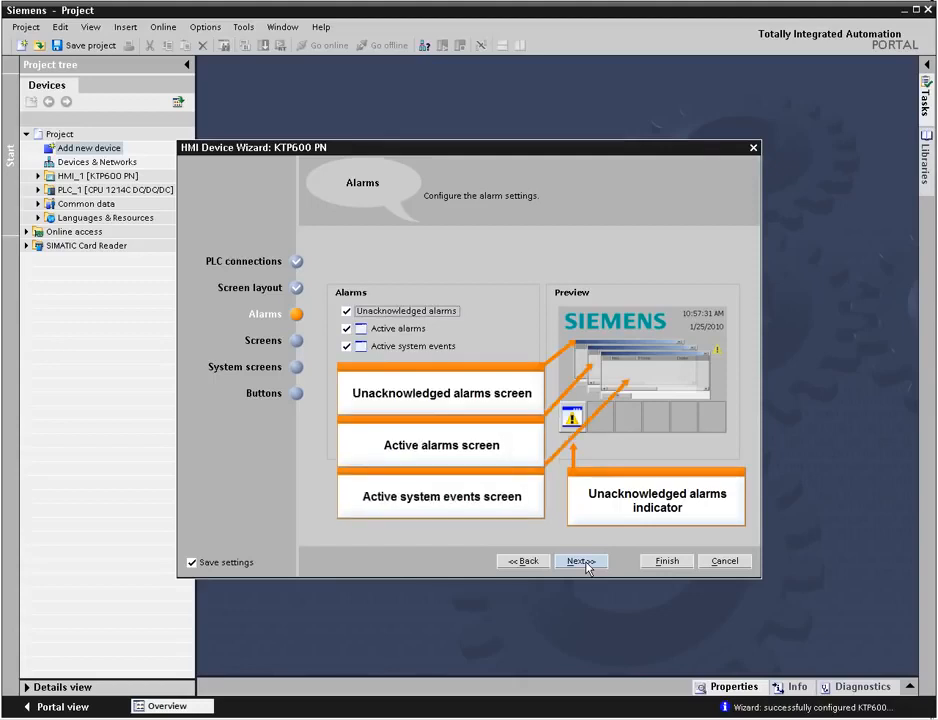
Step: Keep all three alarm screens enabled and move on to the Screens page
left_click(347, 312)
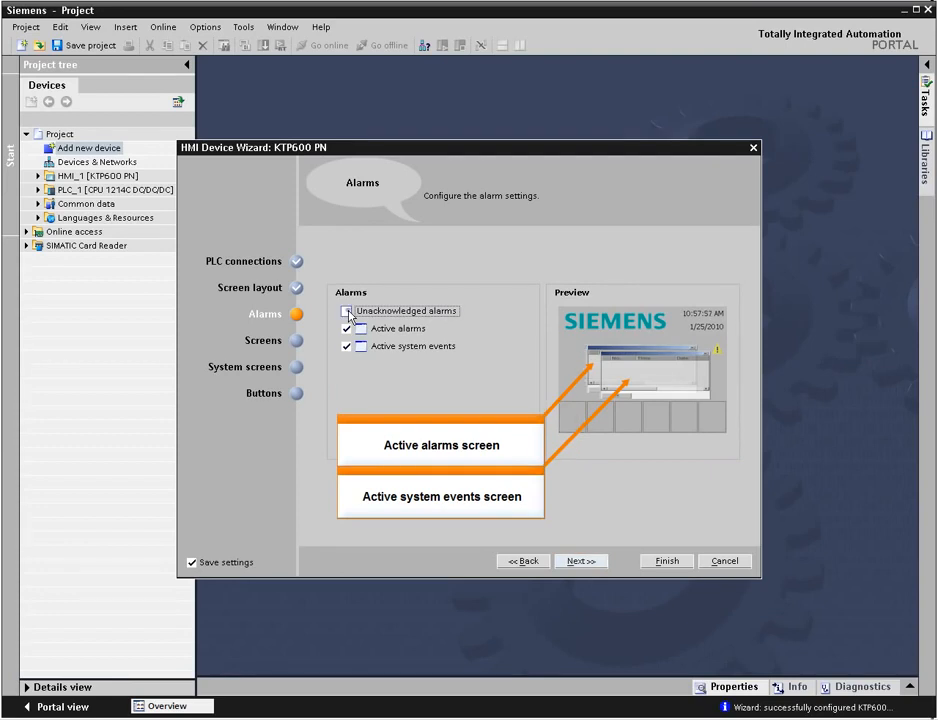
left_click(347, 312)
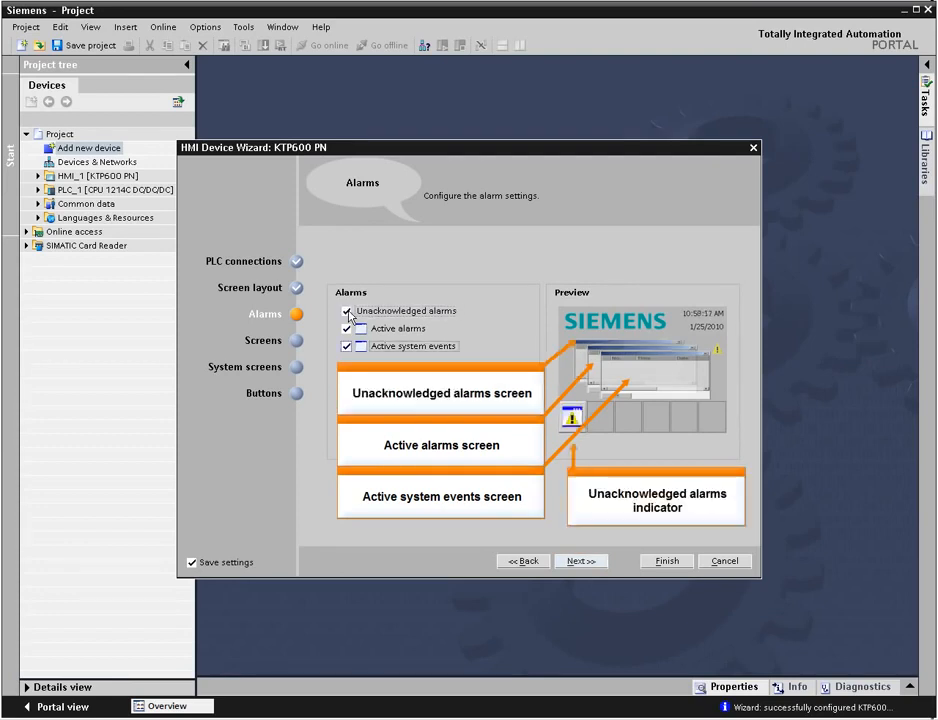
left_click(298, 341)
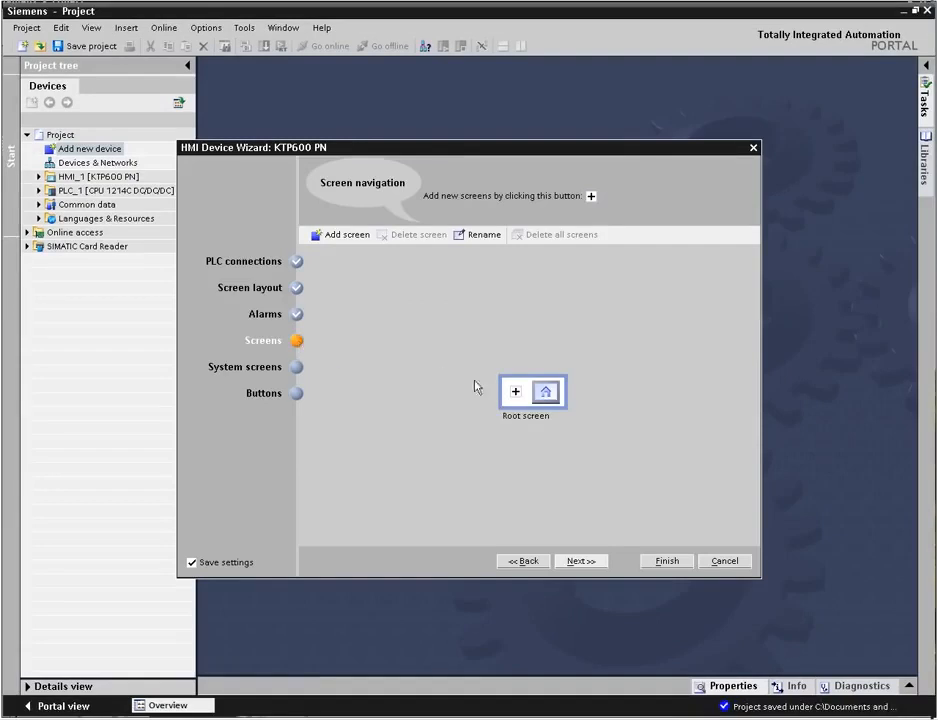
Step: Build the screen navigation: Screen0 under the root, Screen1 and Screen3 under Screen0, Screen2 and Screen4 under Screen1
left_click(515, 391)
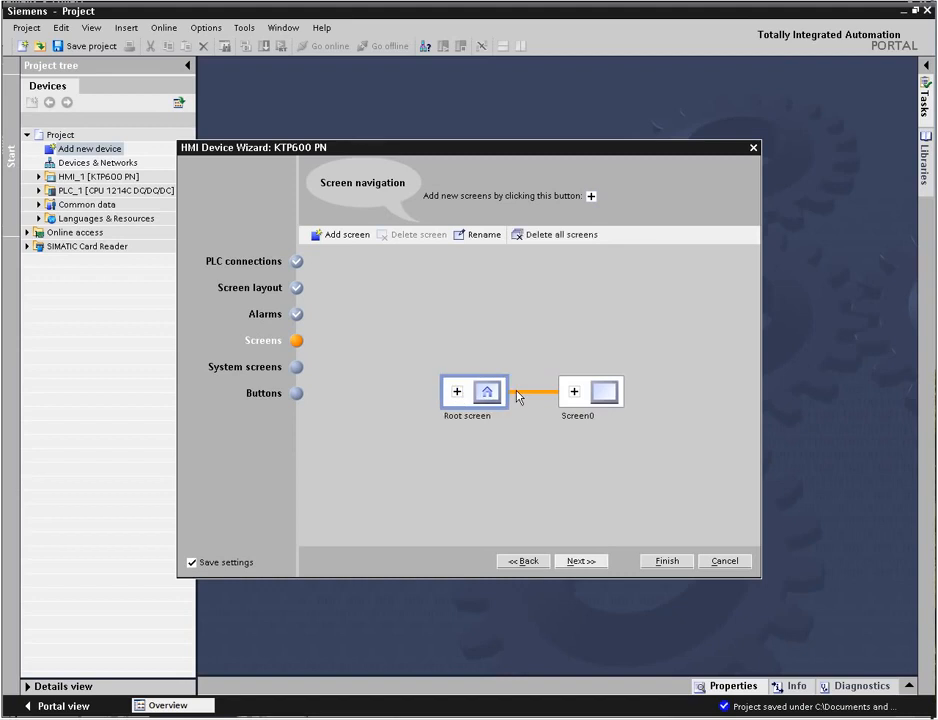
left_click(574, 391)
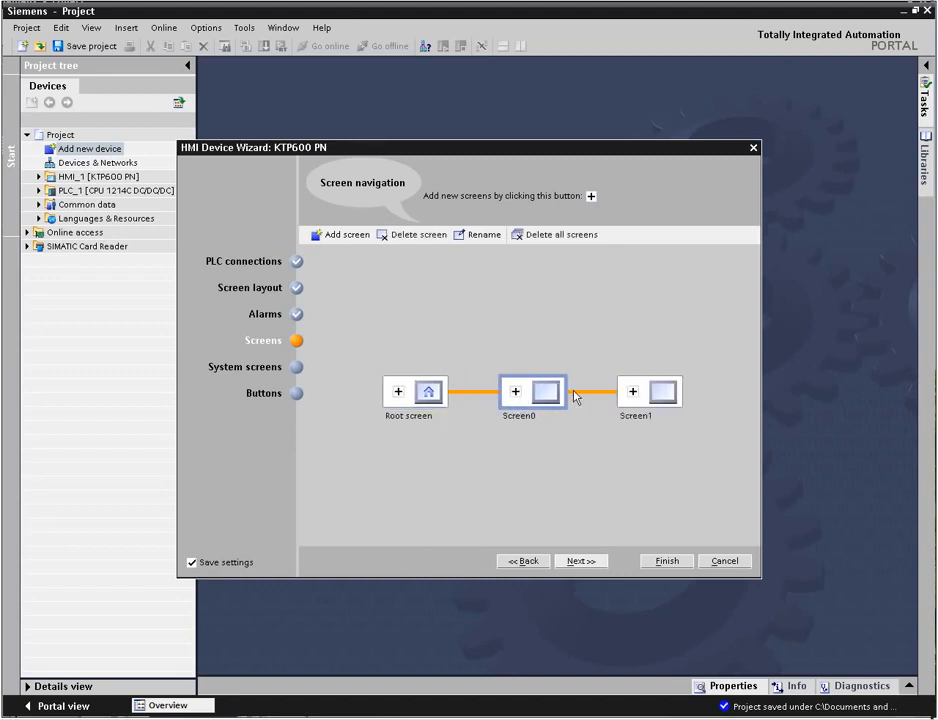
left_click(632, 391)
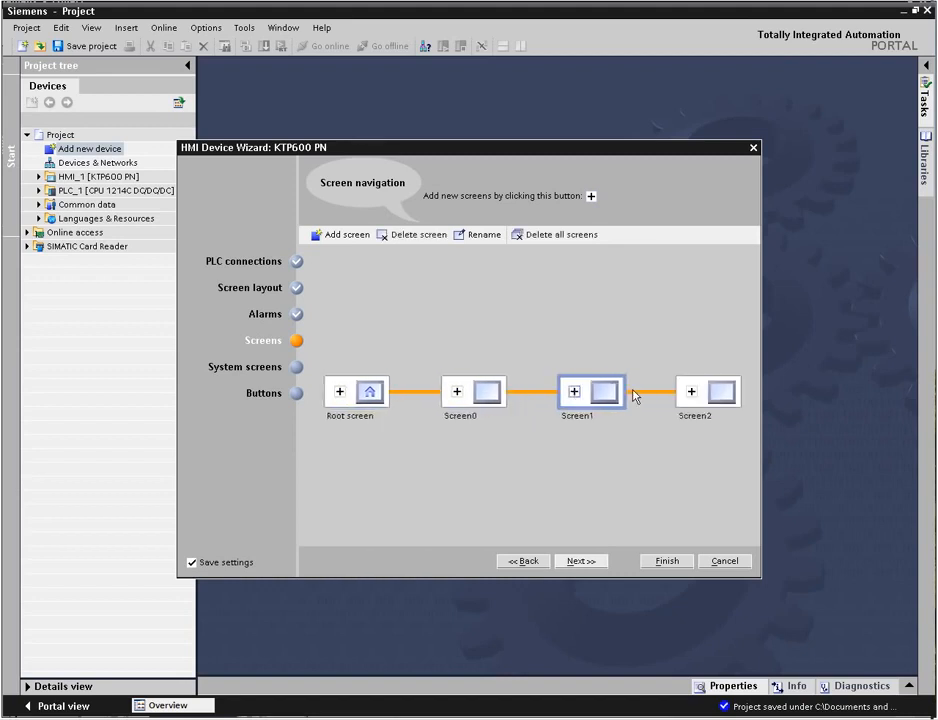
left_click(457, 391)
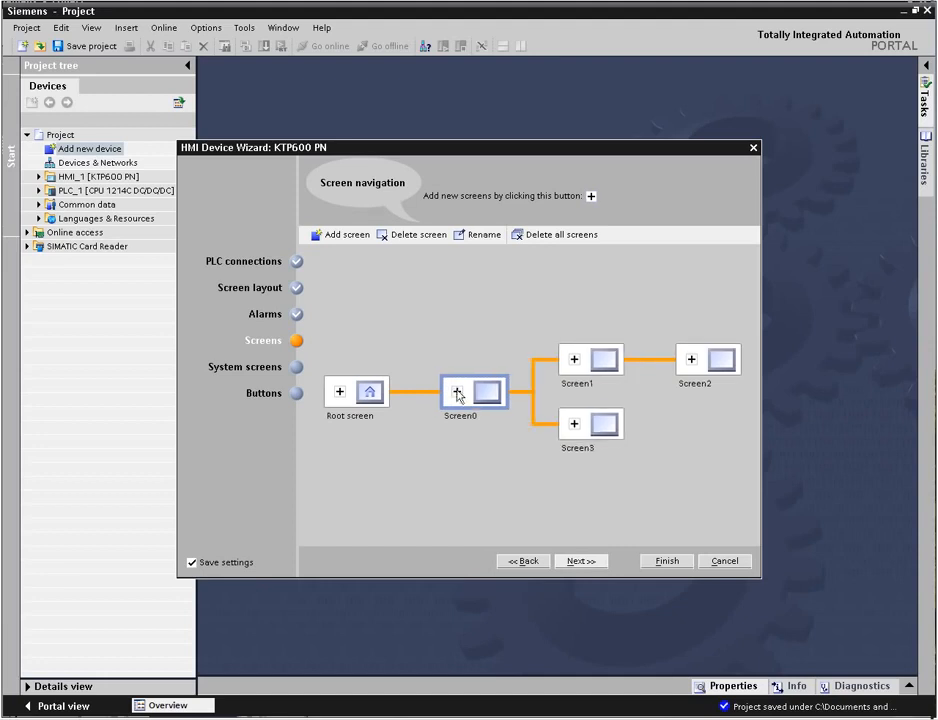
left_click(574, 360)
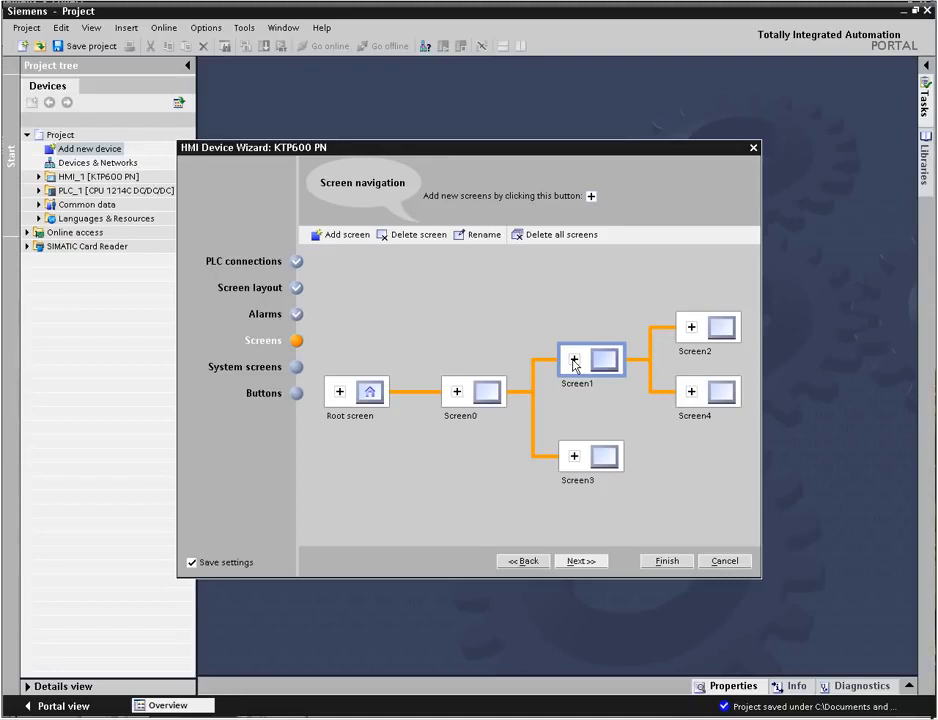
Step: Delete Screen2 from the screen navigation
left_click(721, 335)
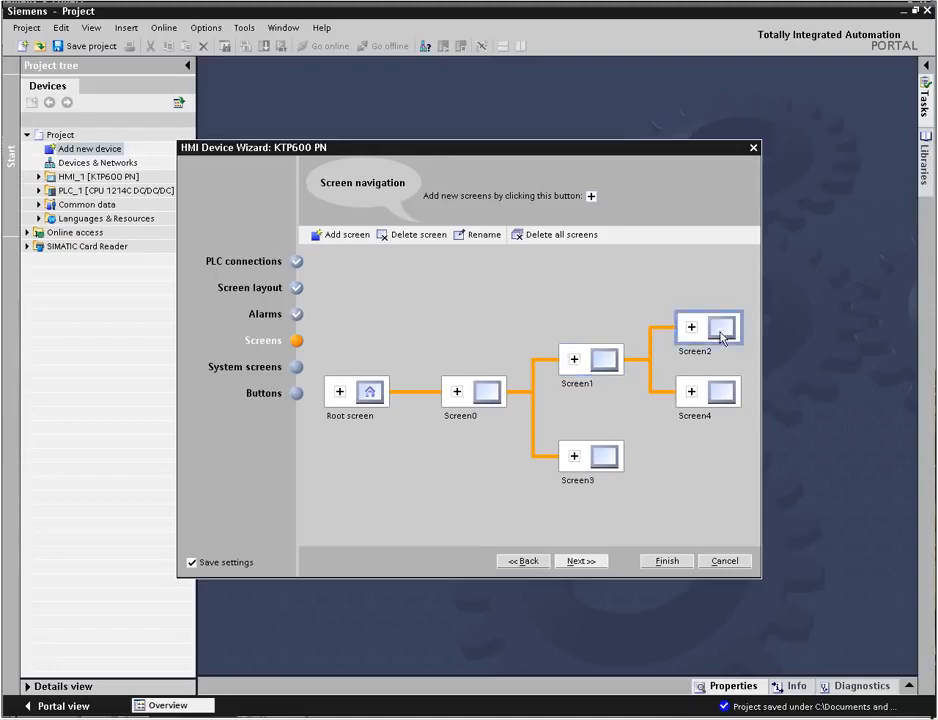
left_click(413, 236)
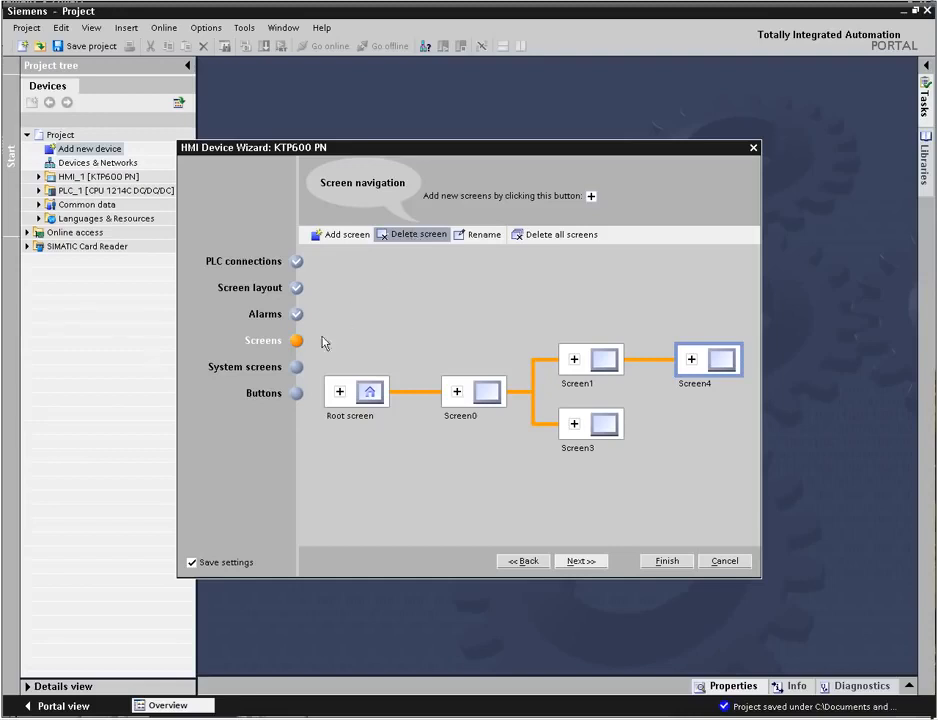
Step: Enable the system screens with Project information, operating modes, User administration and System information, then continue to the buttons
left_click(297, 367)
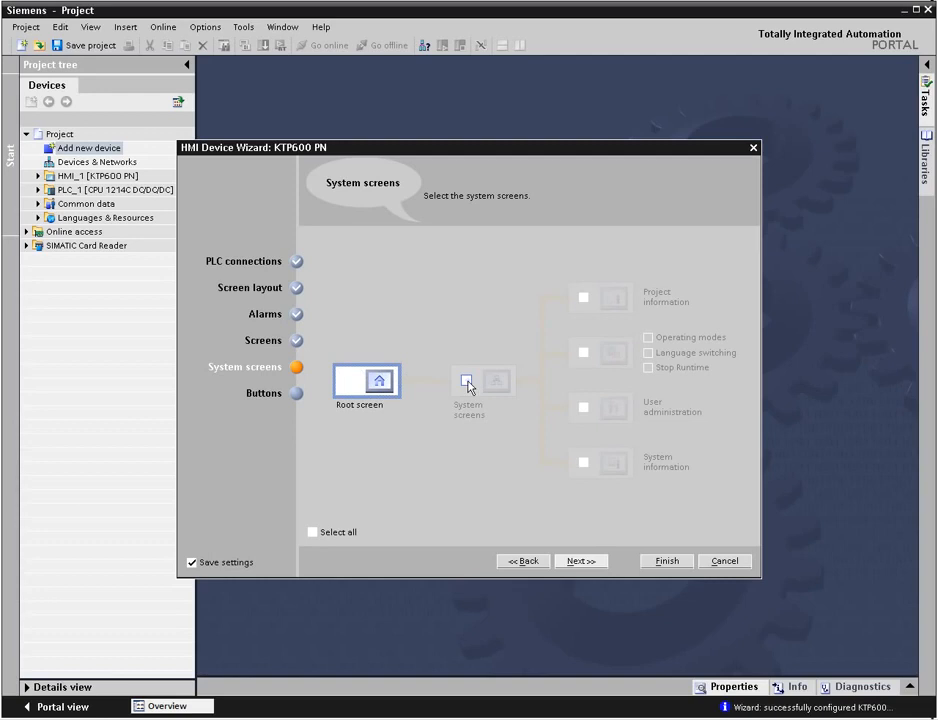
left_click(466, 380)
left_click(584, 297)
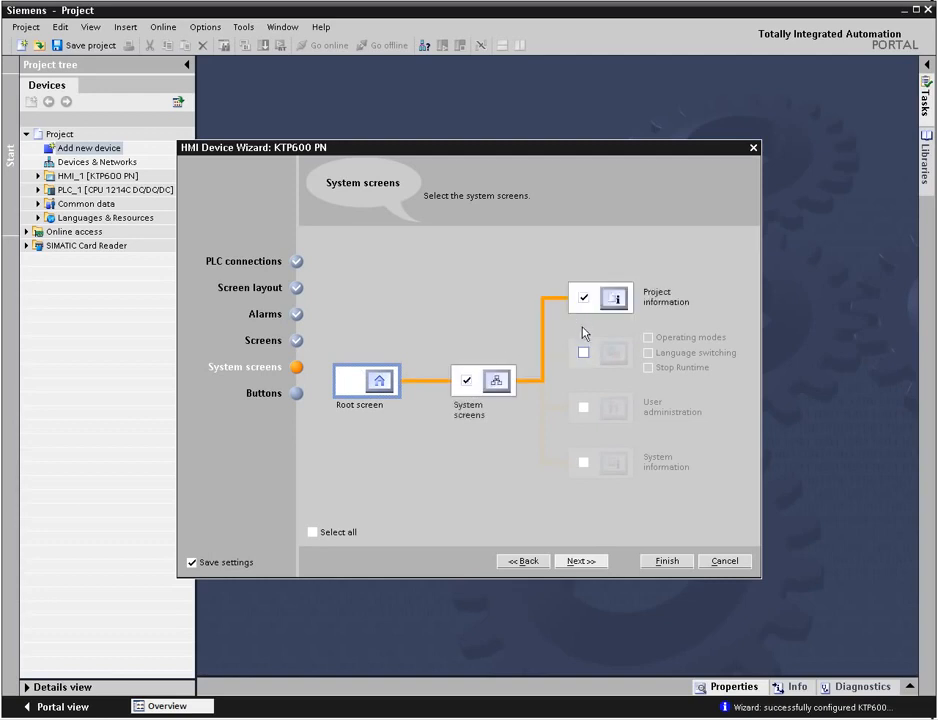
left_click(585, 354)
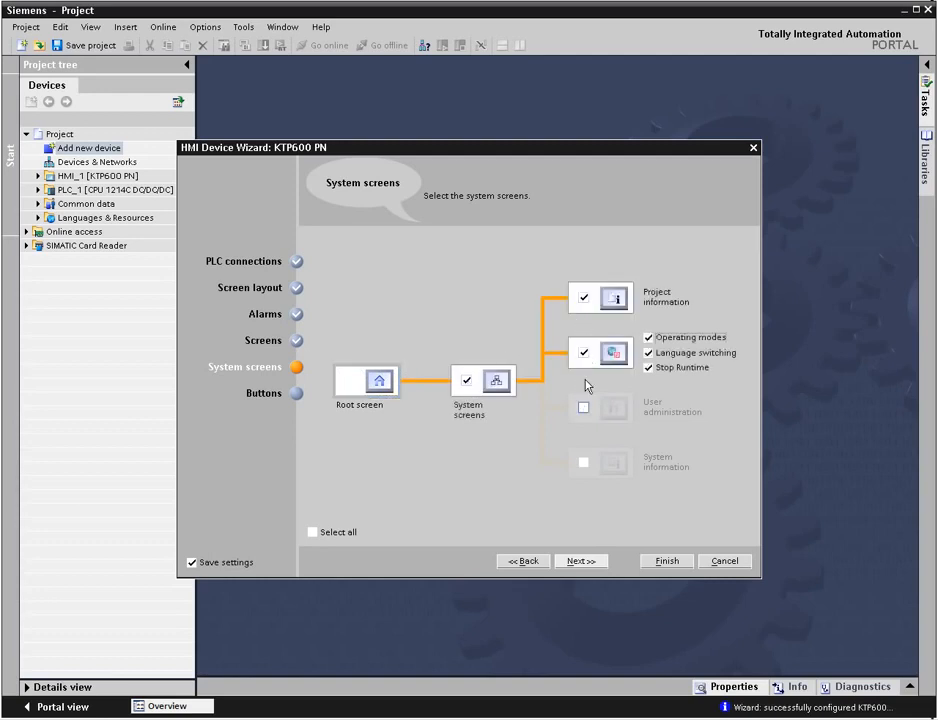
left_click(584, 407)
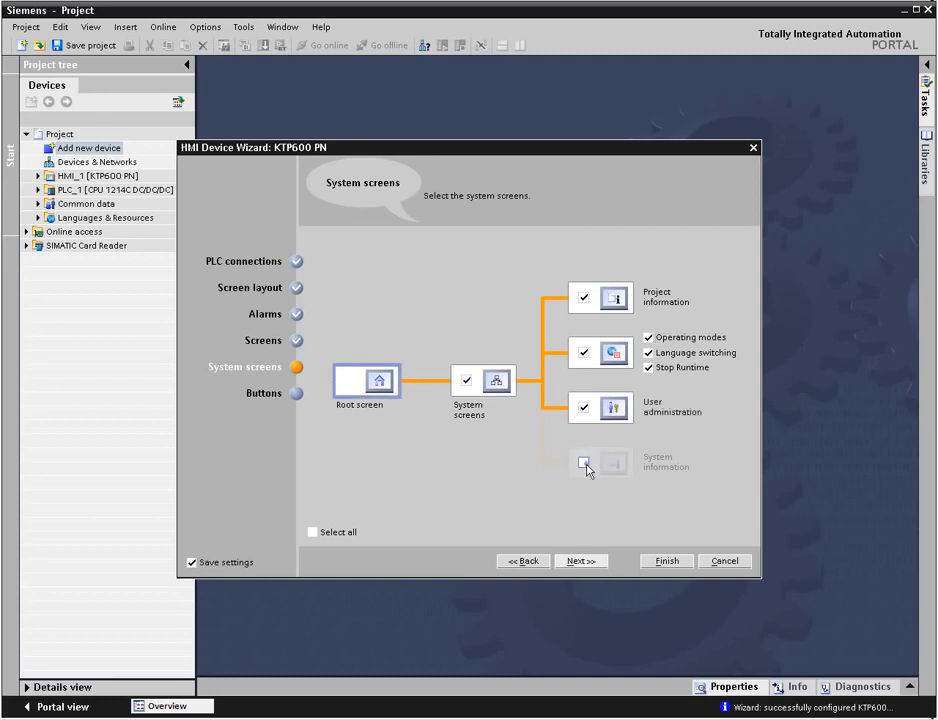
left_click(585, 464)
left_click(580, 562)
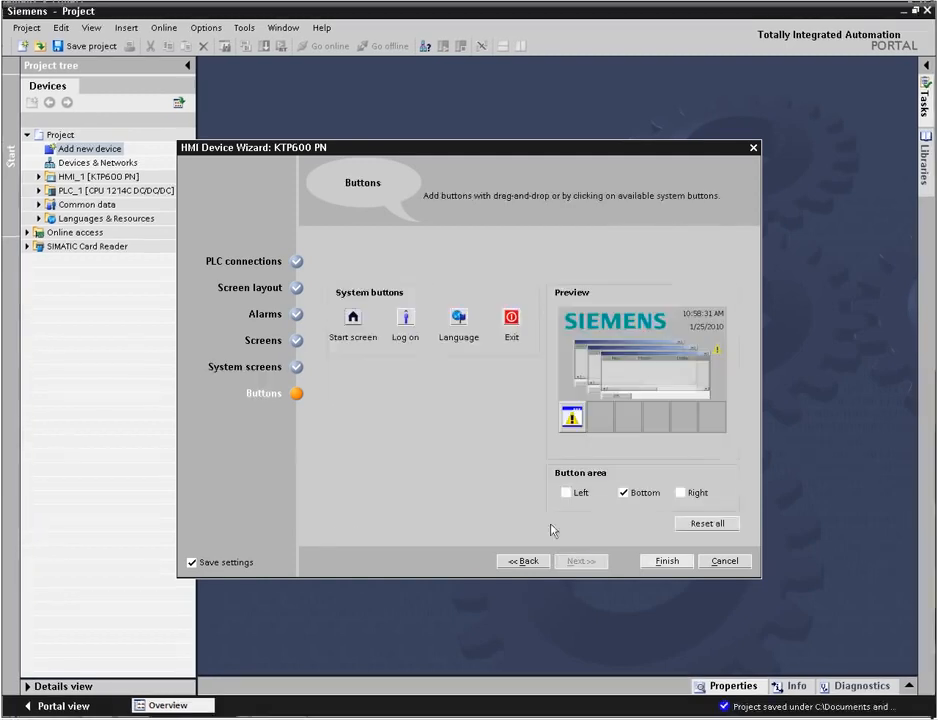
Step: Add the Start screen and Log on system buttons to the bottom button area
left_click_drag(353, 318, 597, 414)
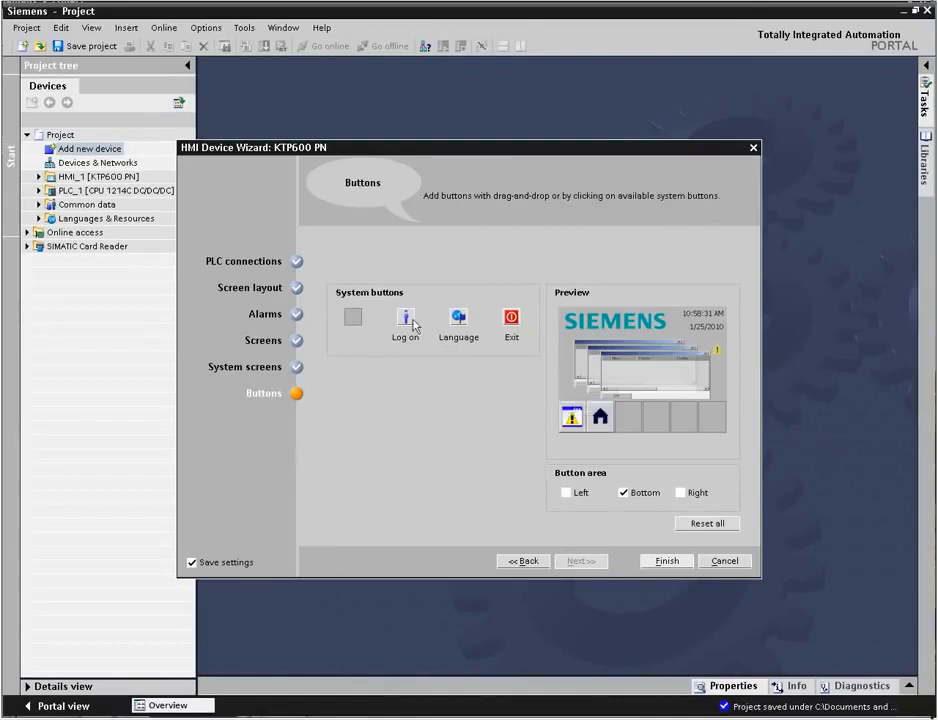
left_click_drag(405, 318, 714, 418)
Step: Enable the left button area, place the Exit button there, and finish the wizard
left_click(566, 493)
left_click_drag(511, 317, 572, 357)
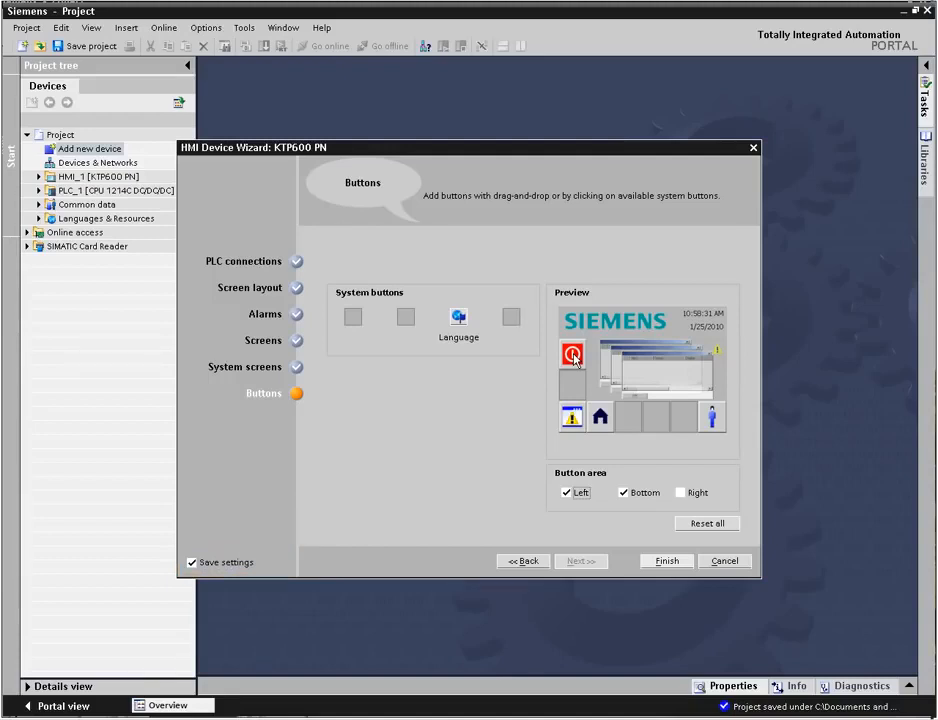
left_click(665, 562)
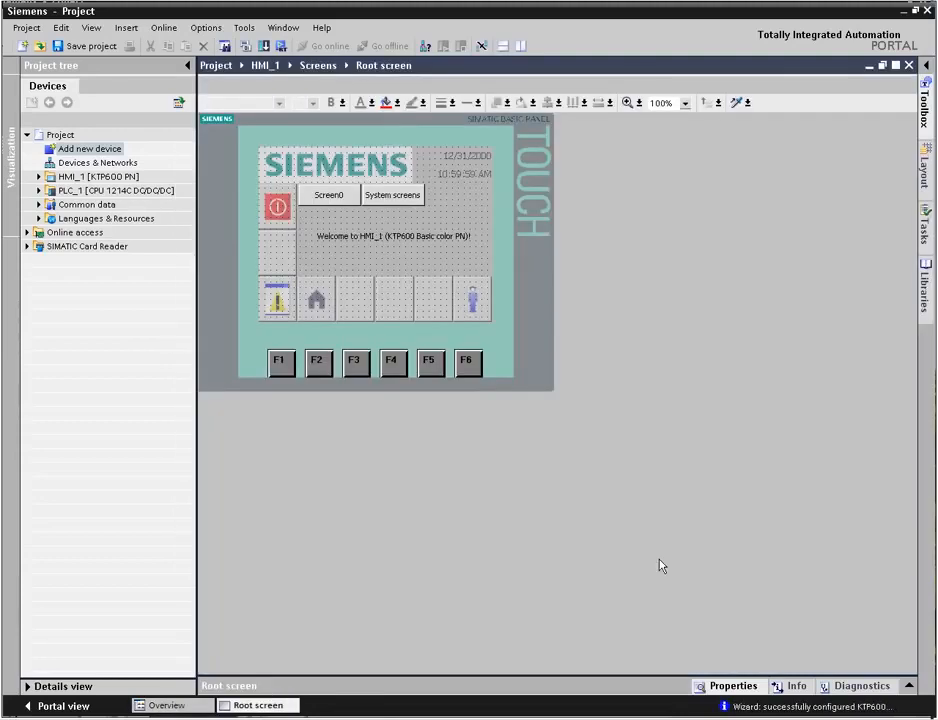
Step: Expand the HMI_1 device and its Screens folder to view the generated screens
left_click(39, 177)
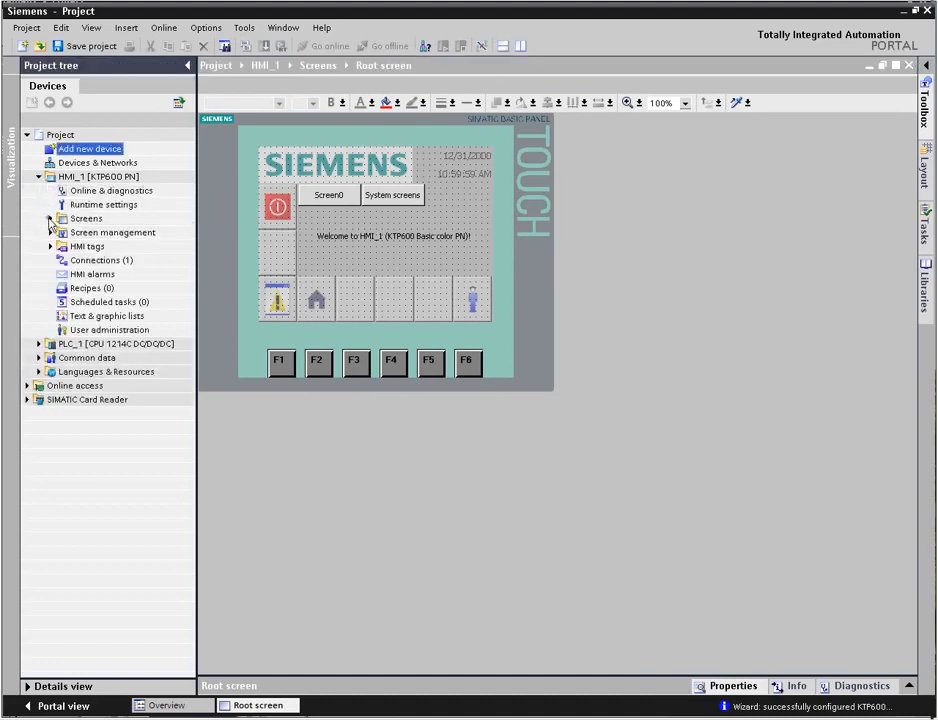
left_click(49, 218)
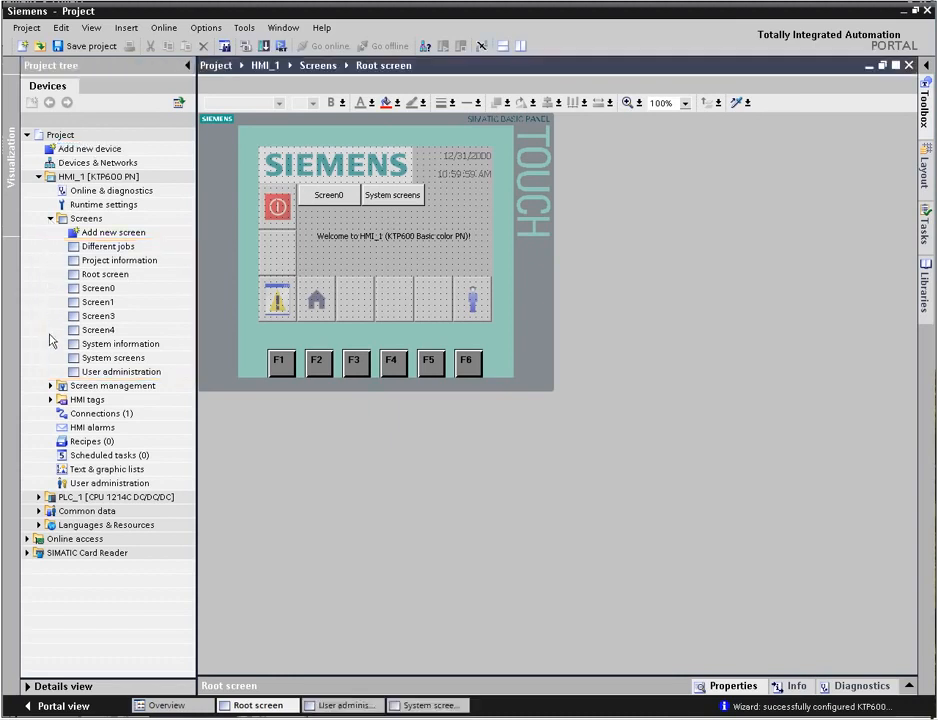
Step: Expand Screen management and its Templates folder, then open Template_1 to review the generated template
left_click(50, 385)
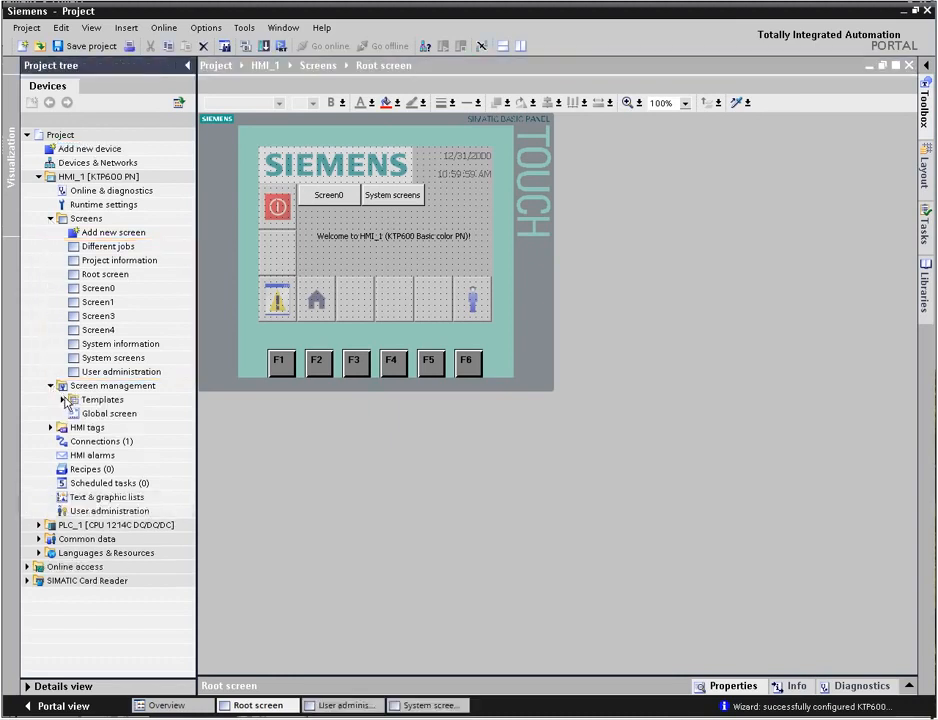
left_click(62, 399)
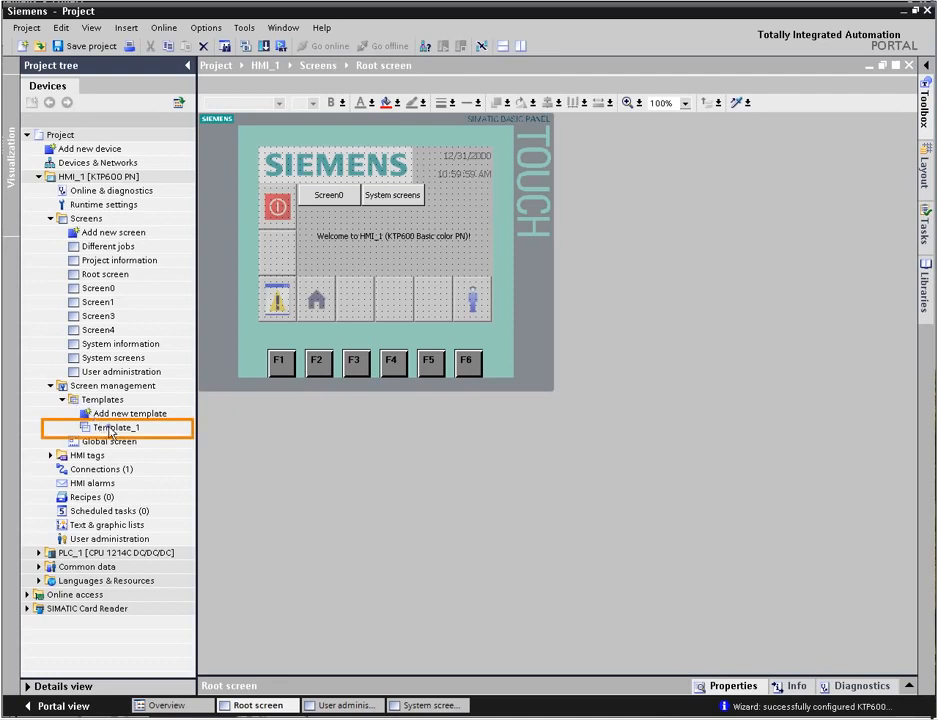
double_click(111, 430)
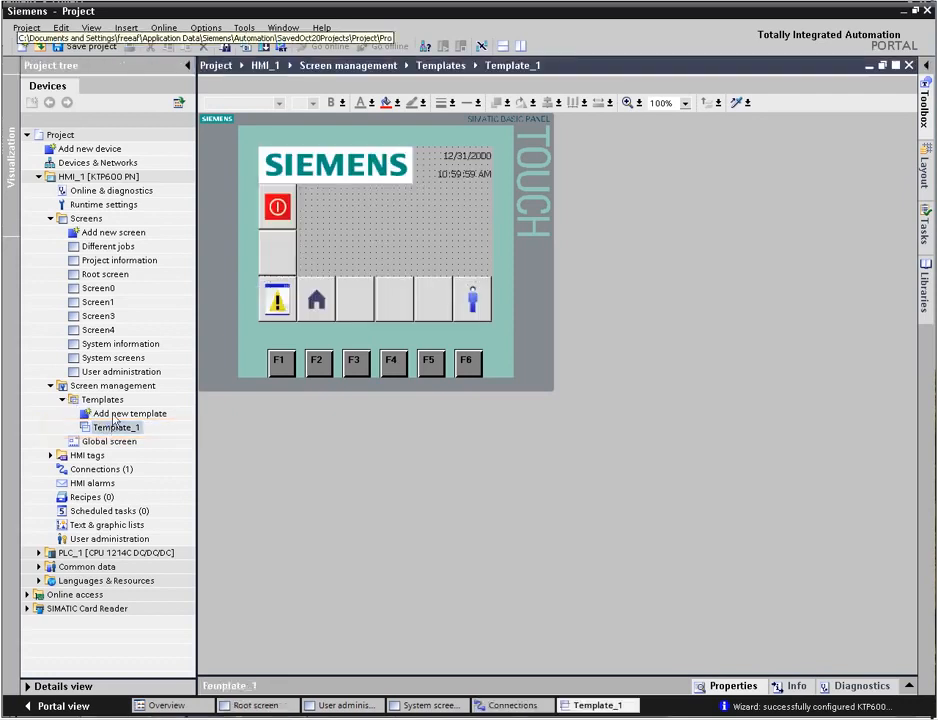
Step: Open the generated User administration, System screens and Root screen, then the Connections editor, to review what the wizard created
double_click(127, 374)
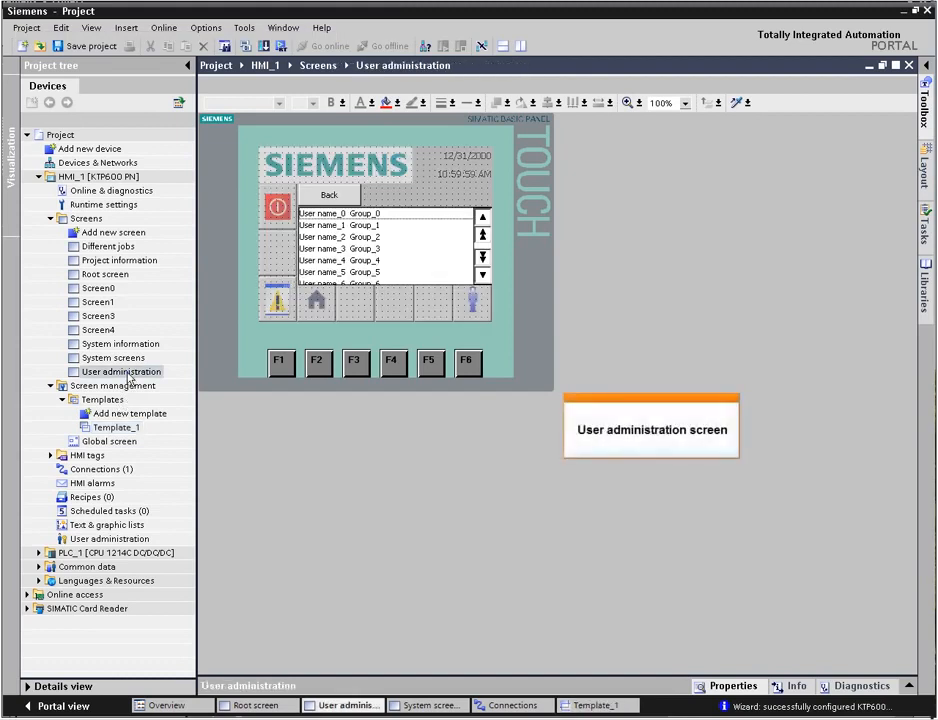
double_click(115, 360)
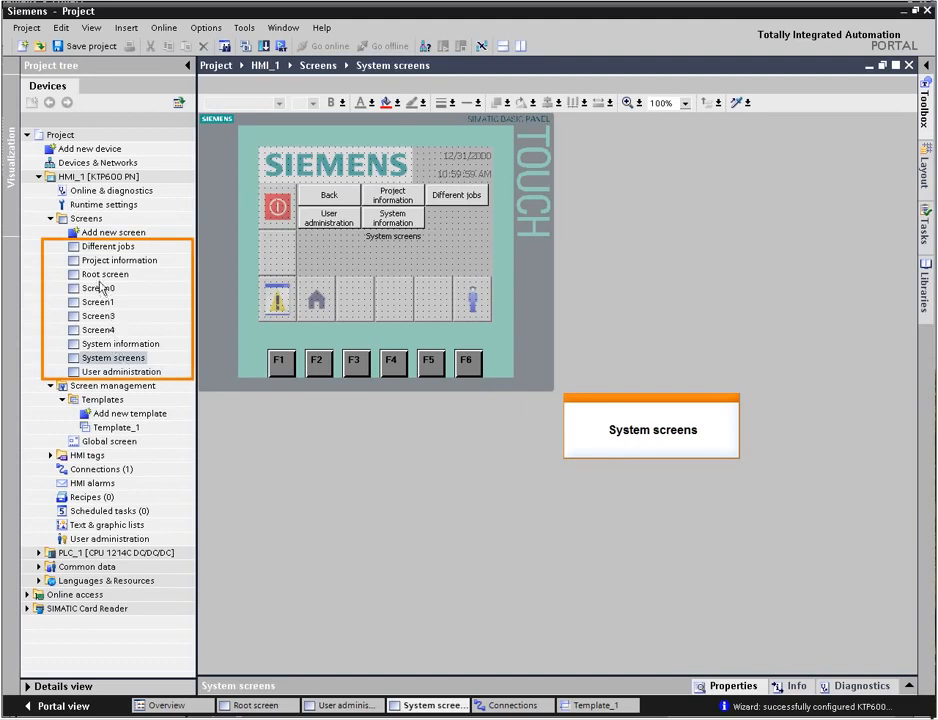
double_click(100, 277)
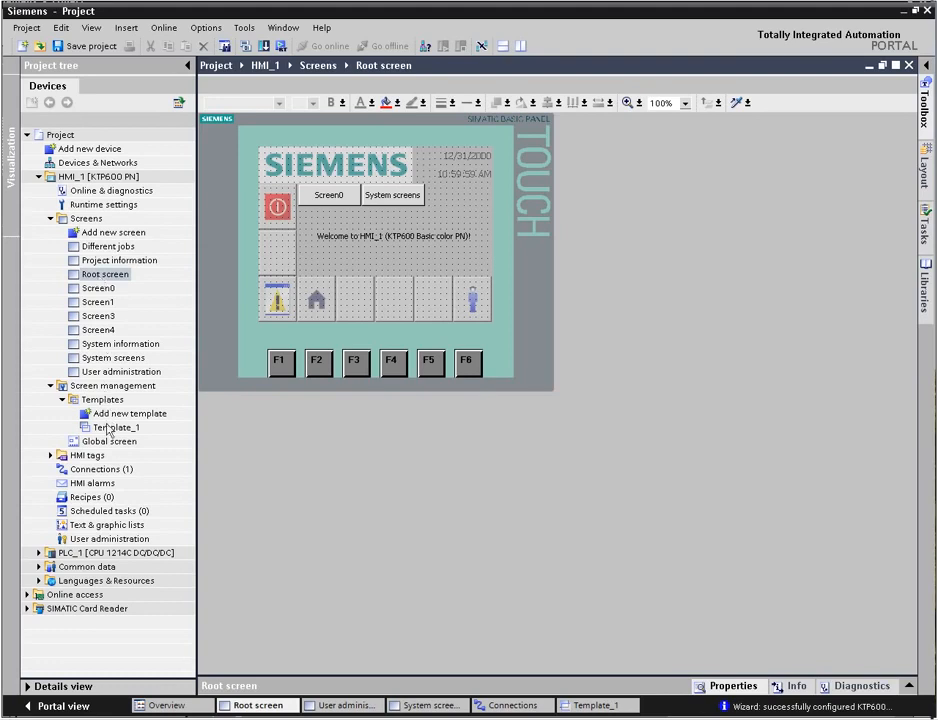
double_click(110, 472)
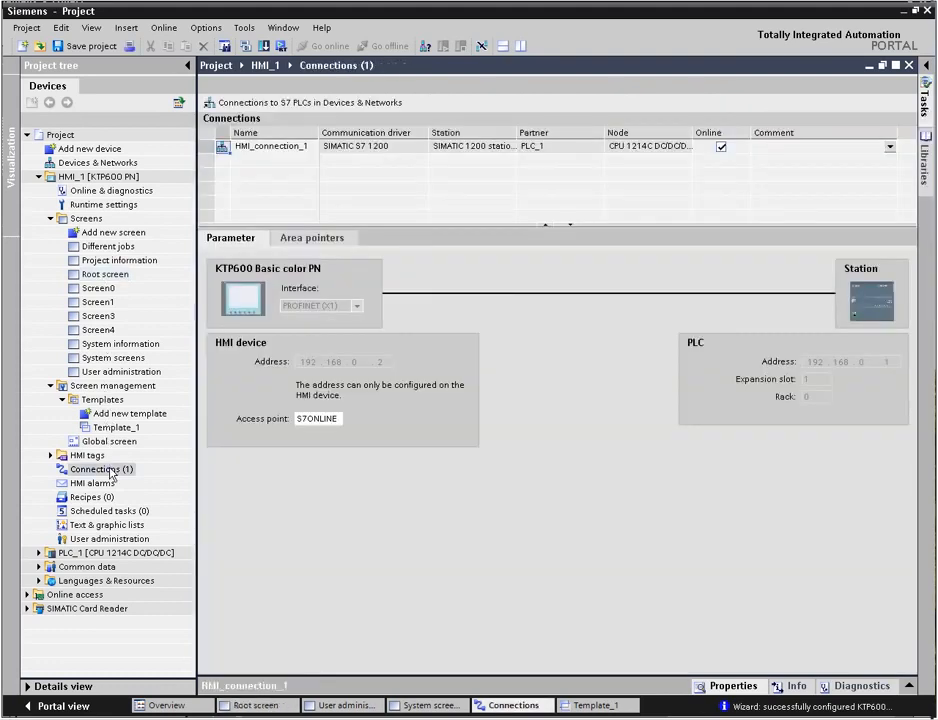